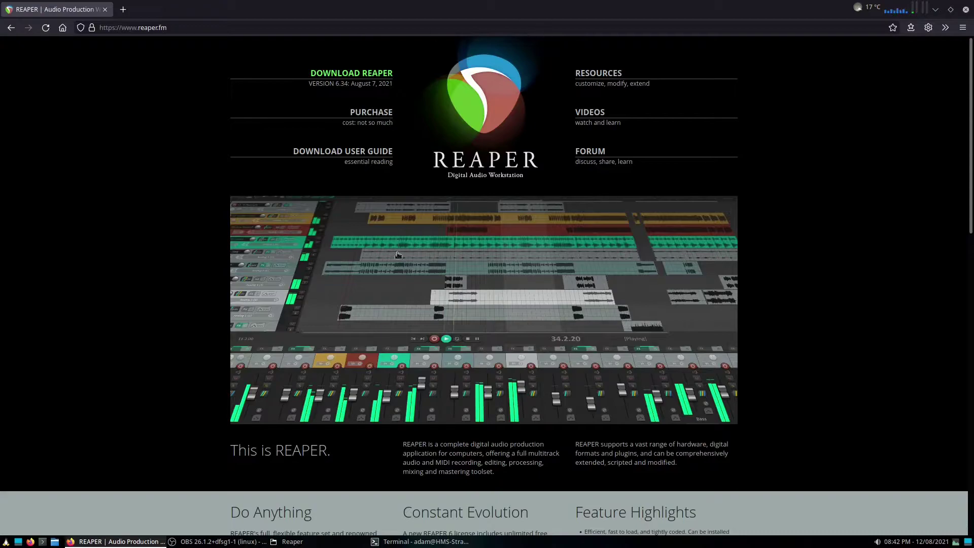
Open the REAPER download page and scroll to the v6.34 Linux x86_64 download
{"action": "left_click", "coordinate": [343, 73]}
{"action": "scroll", "coordinate": [607, 188], "scroll_direction": "down", "scroll_amount": 5}
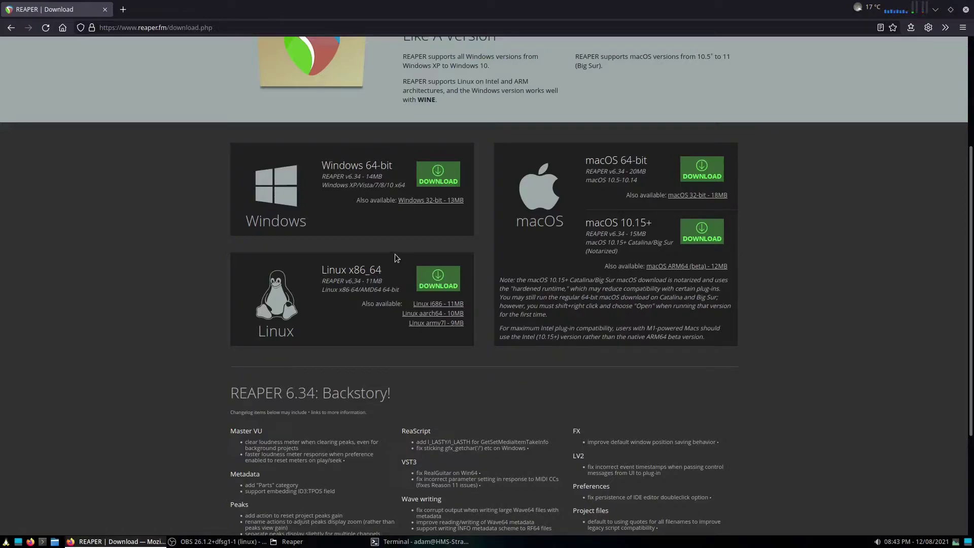
Open the extracted reaper_linux_x86_64 folder and tile the file manager left of the terminal
{"action": "key", "text": "alt+Tab"}
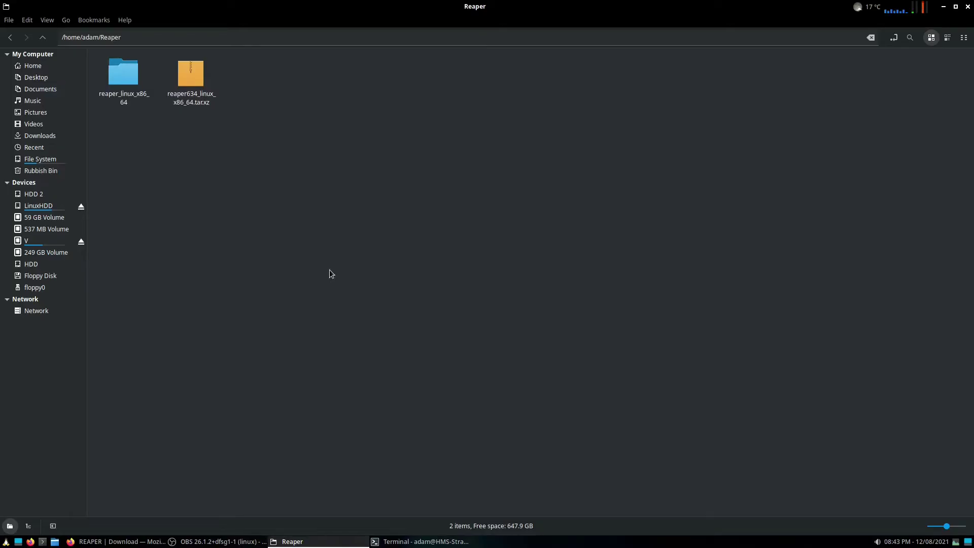
{"action": "left_click", "coordinate": [190, 76]}
{"action": "left_click", "coordinate": [314, 159]}
{"action": "left_click", "coordinate": [123, 73]}
{"action": "double_click", "coordinate": [124, 81]}
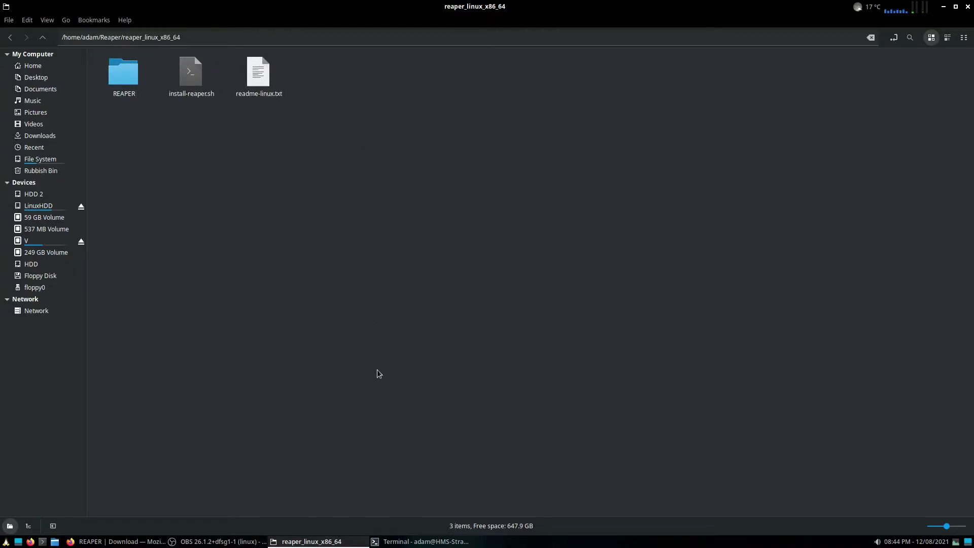
{"action": "left_click_drag", "start_coordinate": [491, 11], "coordinate": [2, 188]}
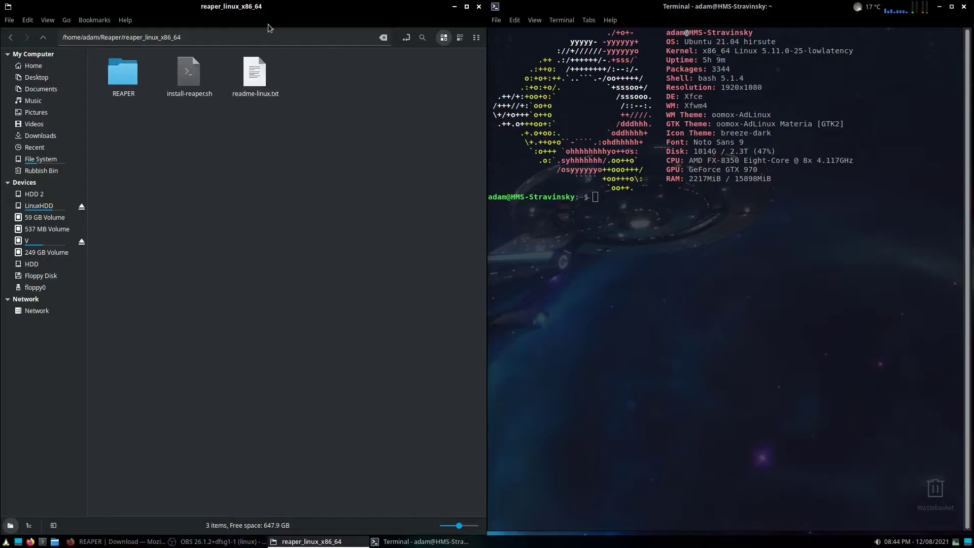
Change the terminal into the pasted reaper_linux_x86_64 folder path and enter ./install-reaper.sh
{"action": "left_click", "coordinate": [599, 211]}
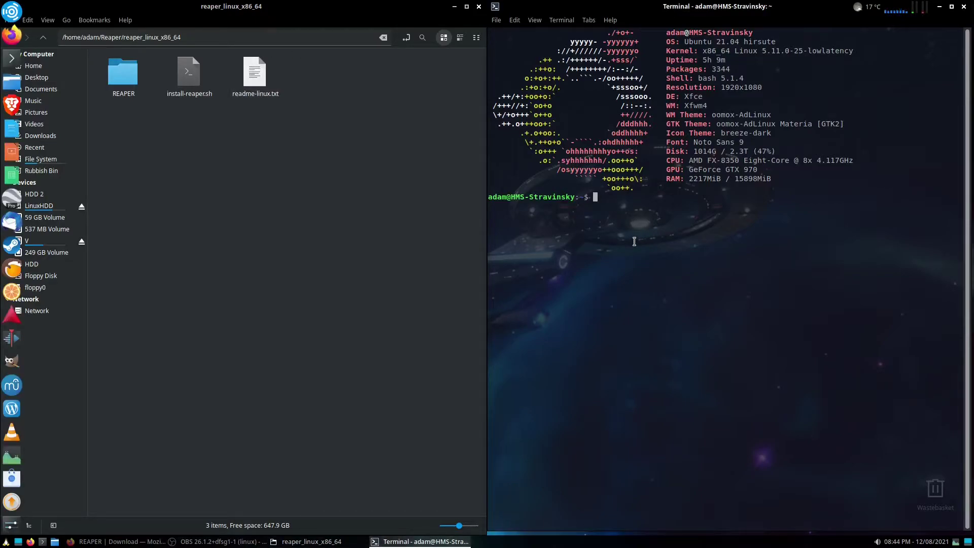
{"action": "type", "text": "cd"}
{"action": "left_click", "coordinate": [223, 38]}
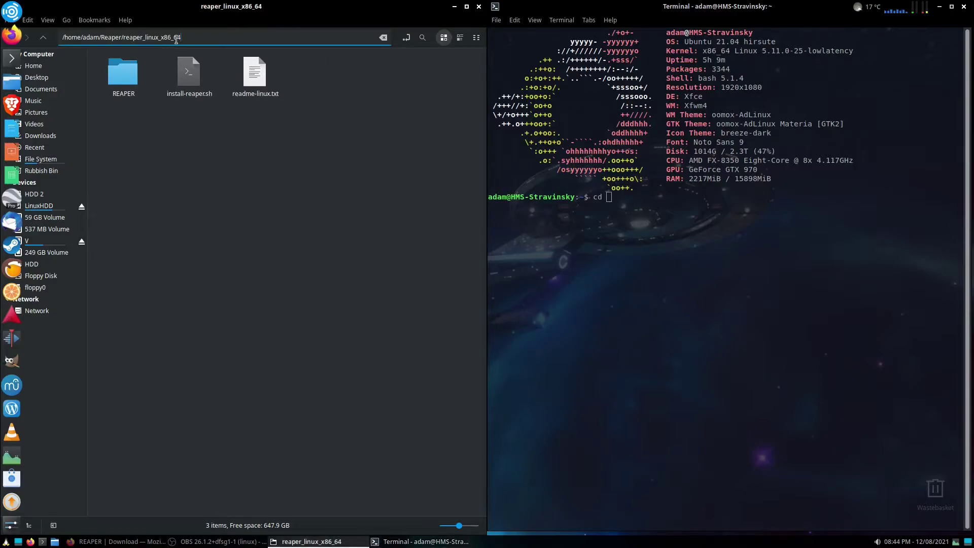
{"action": "left_click", "coordinate": [678, 218]}
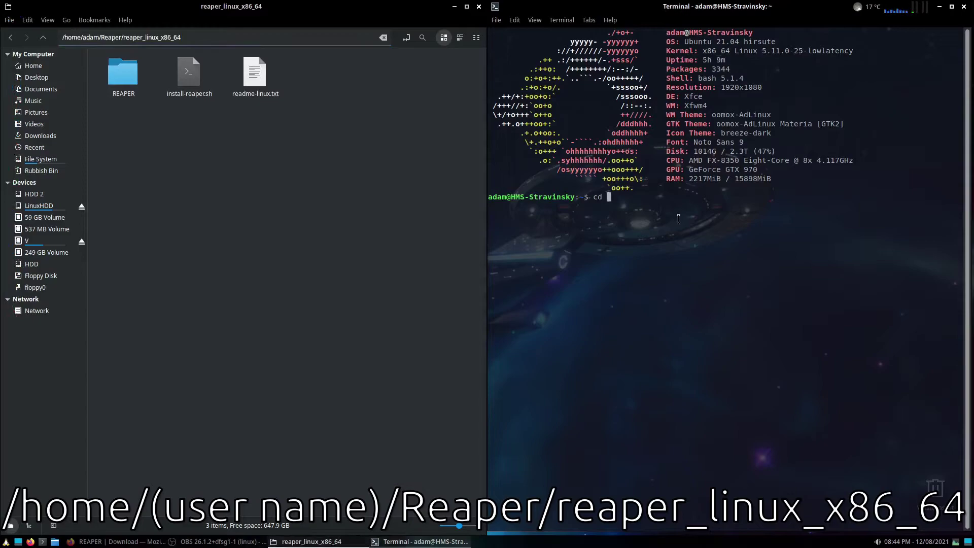
{"action": "type", "text": "/home/adam/Reaper/reaper_linux_x86_64"}
{"action": "key", "text": "Return"}
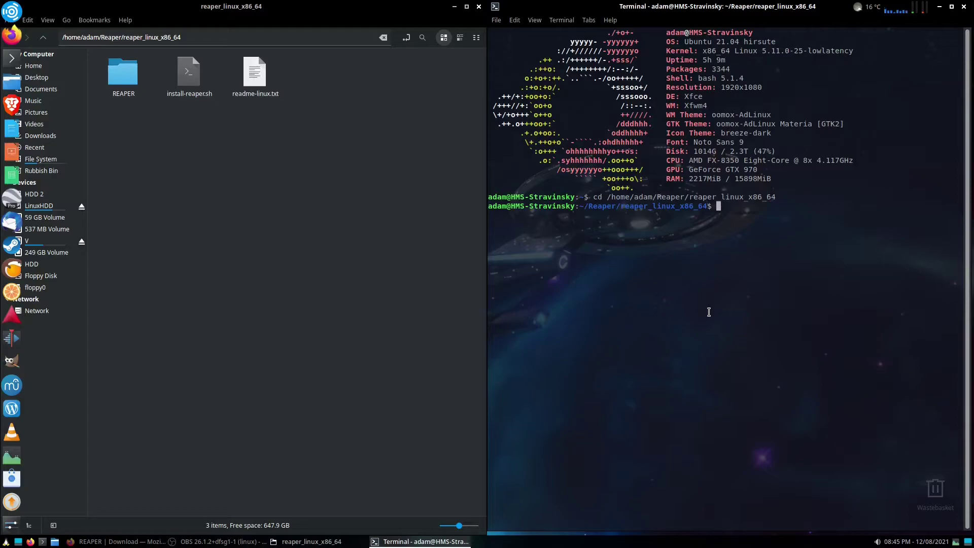
{"action": "type", "text": "./"}
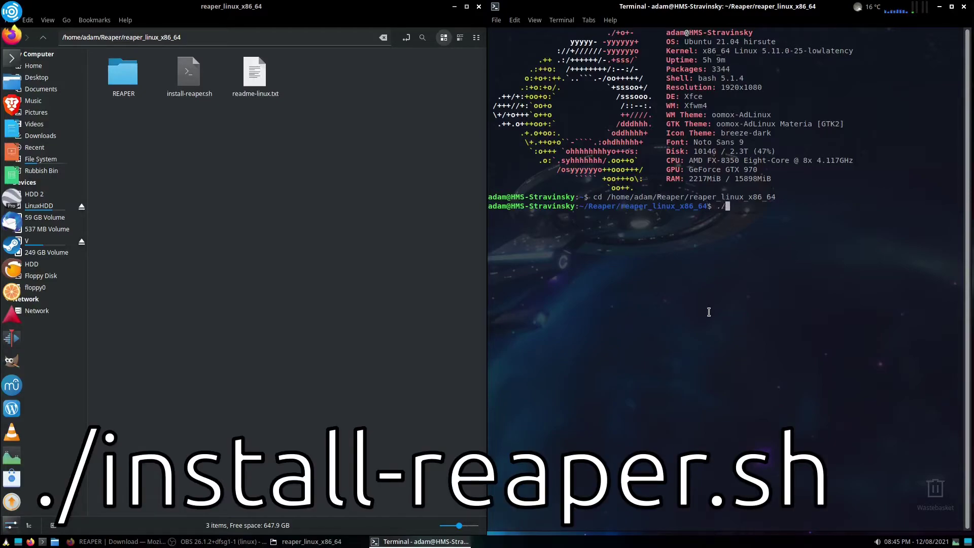
{"action": "type", "text": "install-reaper.sh"}
Run install-reaper.sh, choose Install (I), and enter 1 for the /opt/REAPER install path
{"action": "key", "text": "Return"}
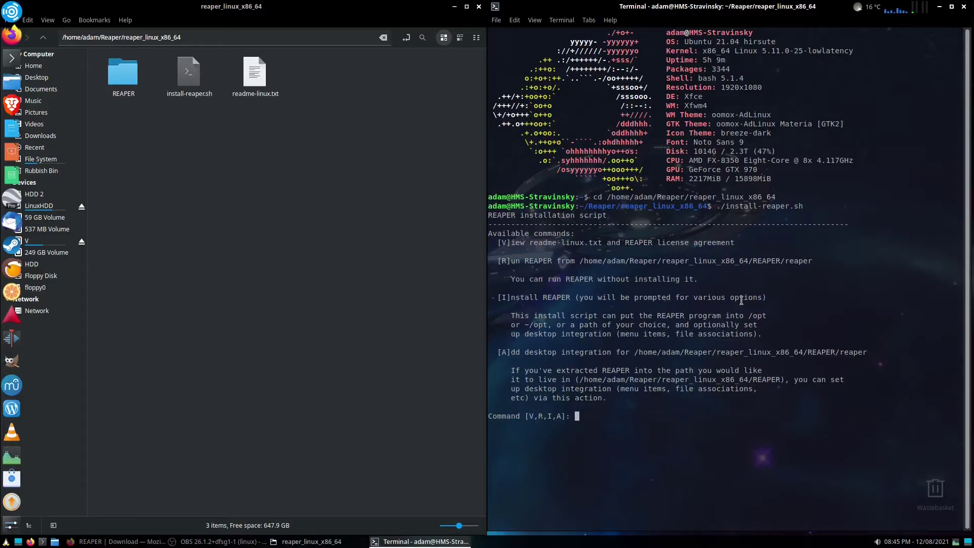
{"action": "type", "text": "I"}
{"action": "key", "text": "Return"}
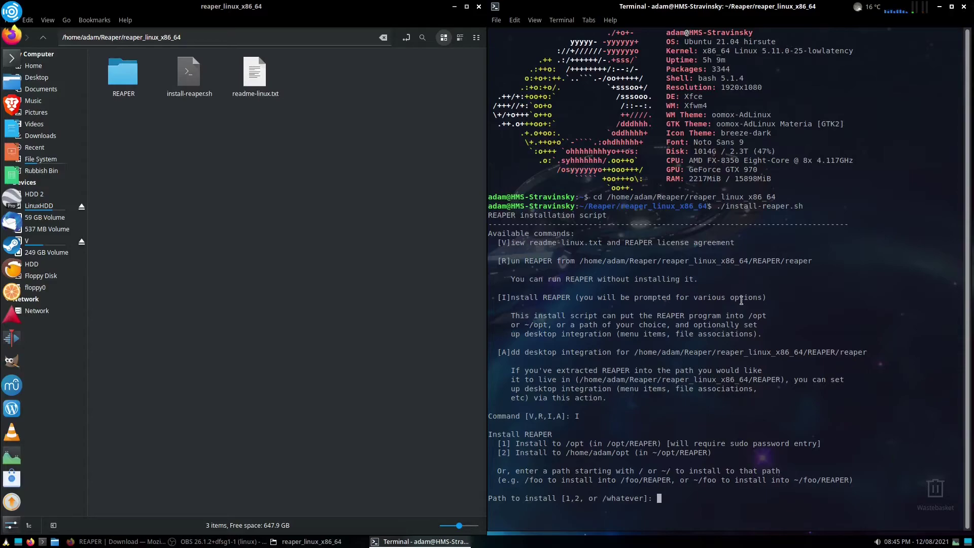
{"action": "type", "text": "1"}
Confirm /opt/REAPER, answer Y to desktop integration, symlink and proceed, and submit the sudo password
{"action": "key", "text": "Return"}
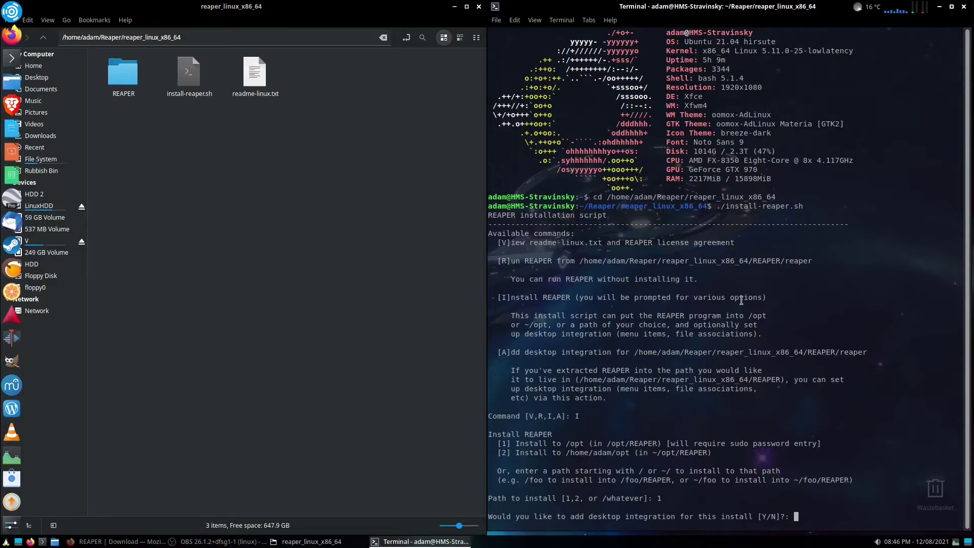
{"action": "type", "text": "Y"}
{"action": "key", "text": "Return"}
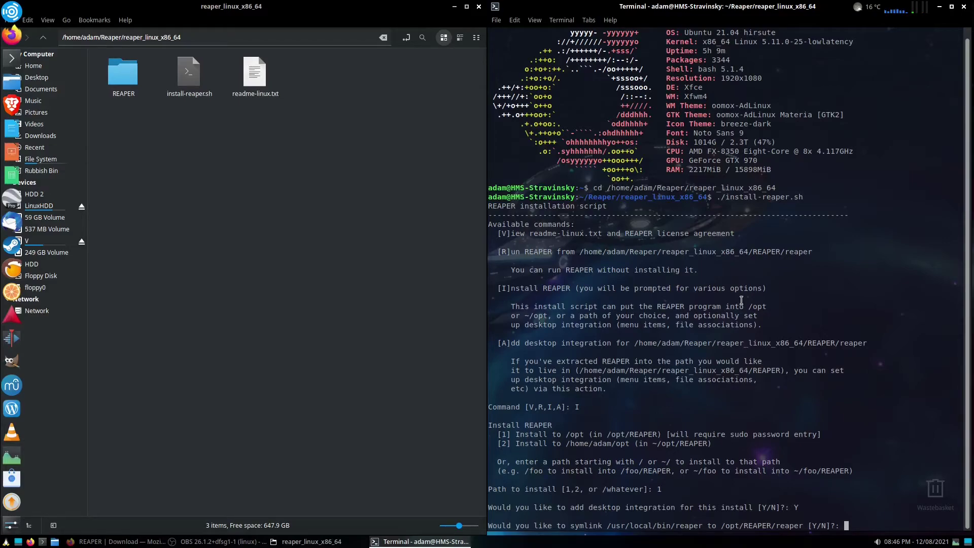
{"action": "type", "text": "Y"}
{"action": "key", "text": "Return"}
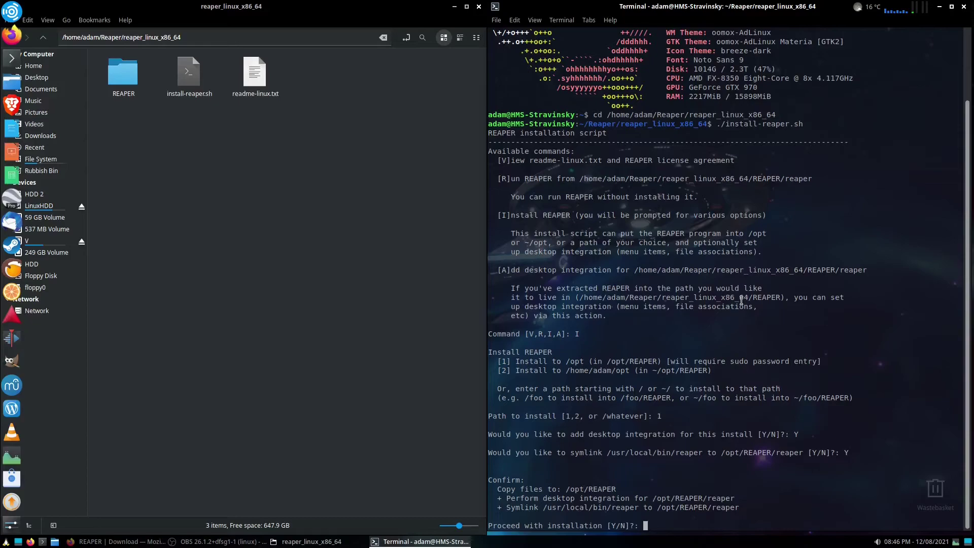
{"action": "type", "text": "Y"}
{"action": "key", "text": "Return"}
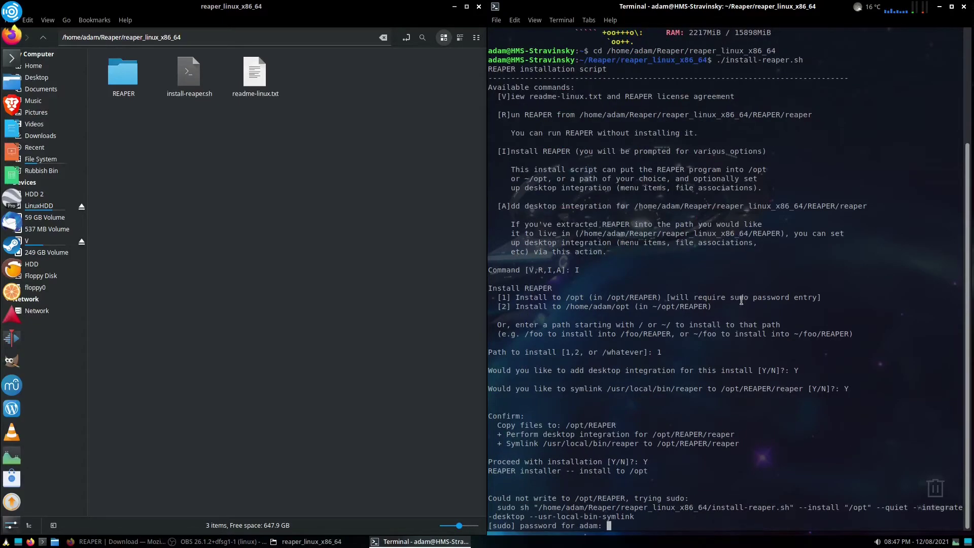
{"action": "key", "text": "Return"}
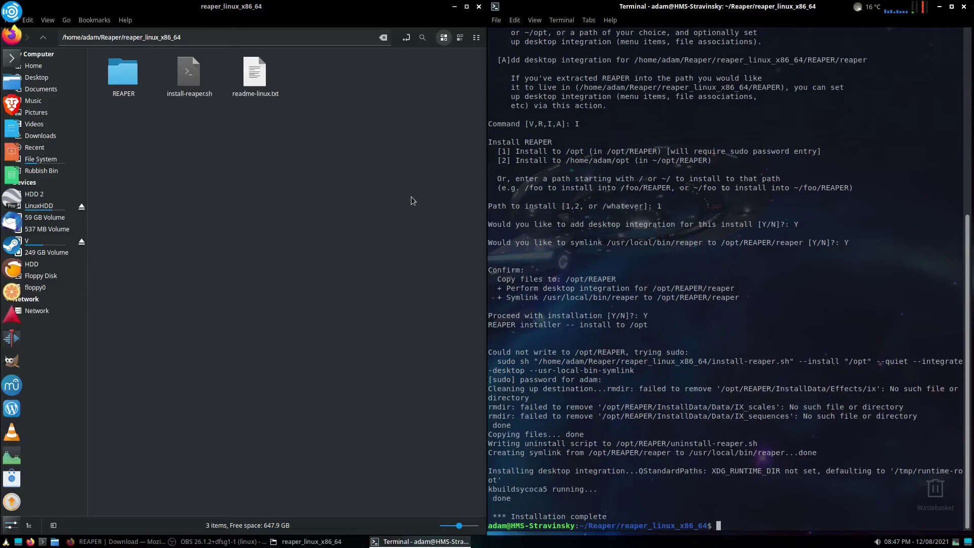
Go back up to the Reaper folder, select the reaper634 archive, and open the application launcher
{"action": "left_click", "coordinate": [327, 213]}
{"action": "left_click", "coordinate": [45, 38]}
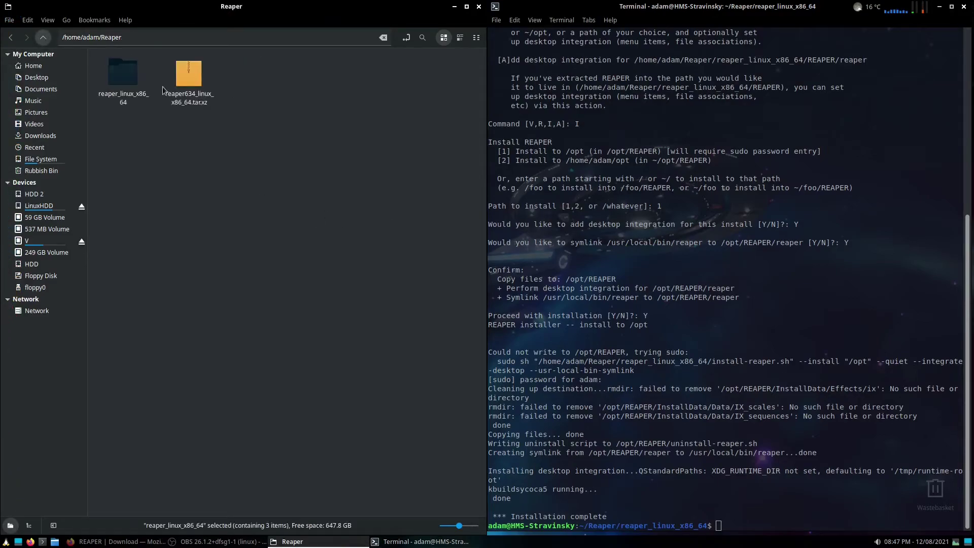
{"action": "left_click", "coordinate": [189, 81]}
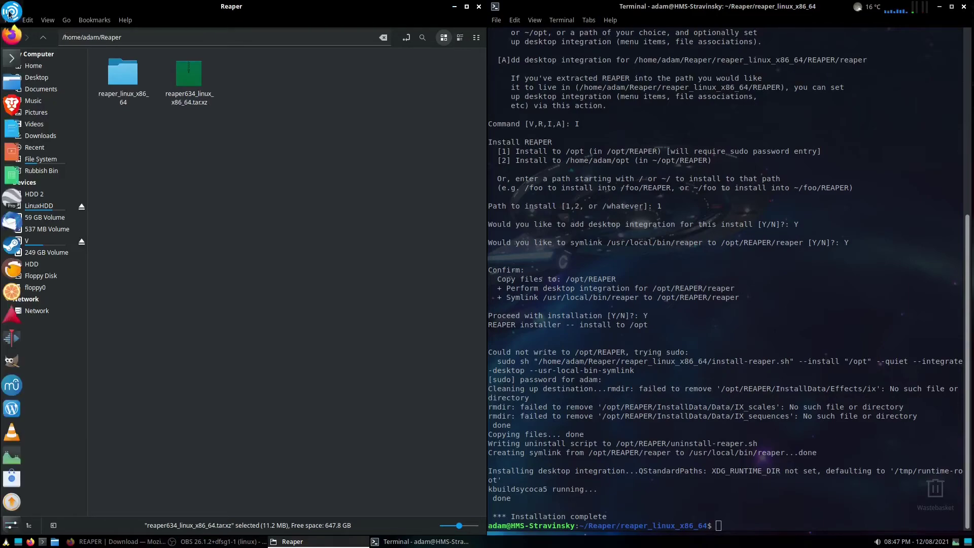
{"action": "left_click", "coordinate": [9, 13]}
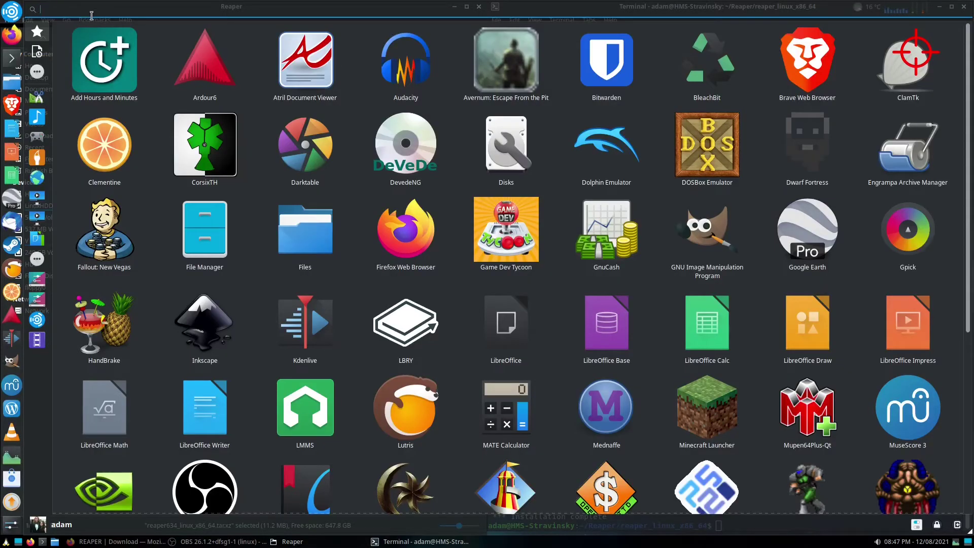
Search the launcher for 'reaper' and start REAPER 6.34
{"action": "type", "text": "reaper"}
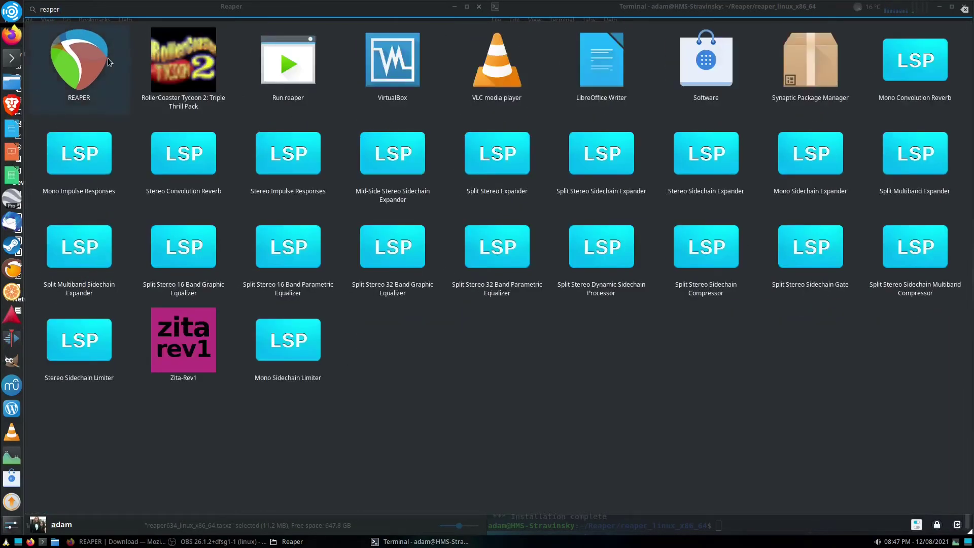
{"action": "left_click", "coordinate": [108, 58]}
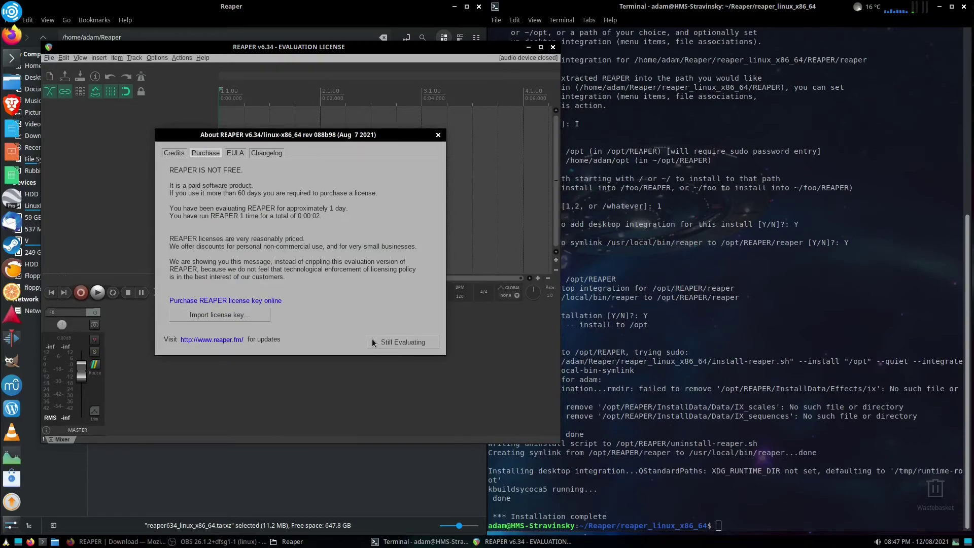
Dismiss the evaluation notice and JACK audio-device error, then maximize the REAPER window
{"action": "left_click", "coordinate": [382, 343]}
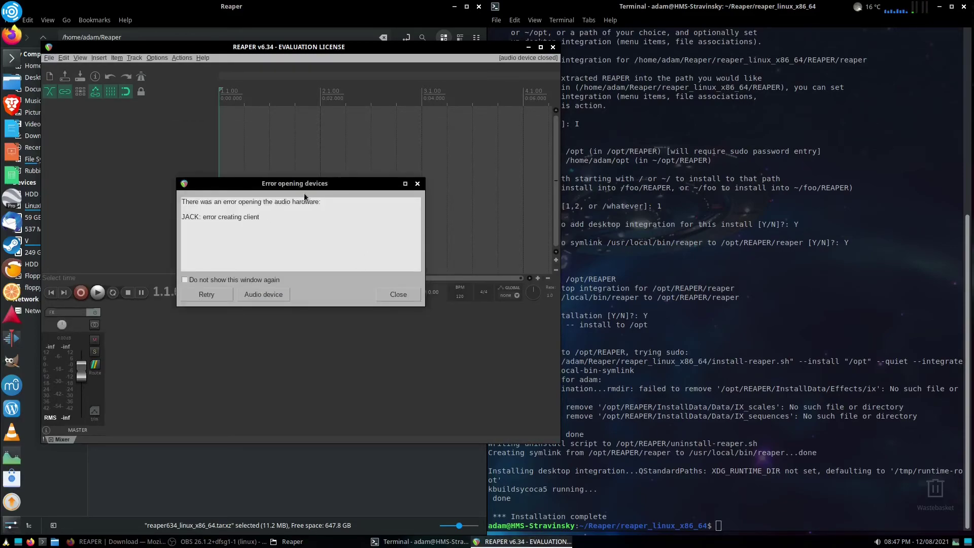
{"action": "left_click_drag", "start_coordinate": [291, 186], "coordinate": [314, 184]}
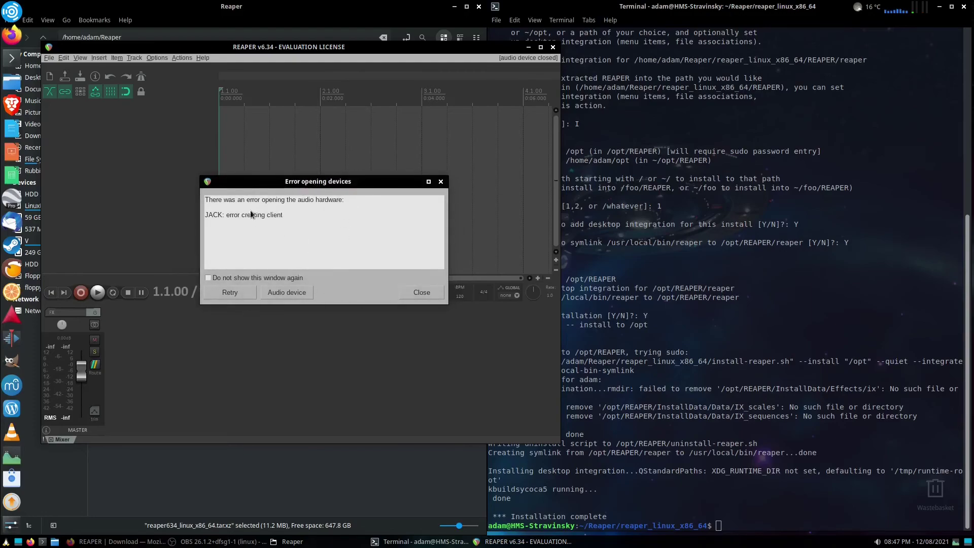
{"action": "left_click", "coordinate": [421, 292]}
{"action": "left_click", "coordinate": [541, 47]}
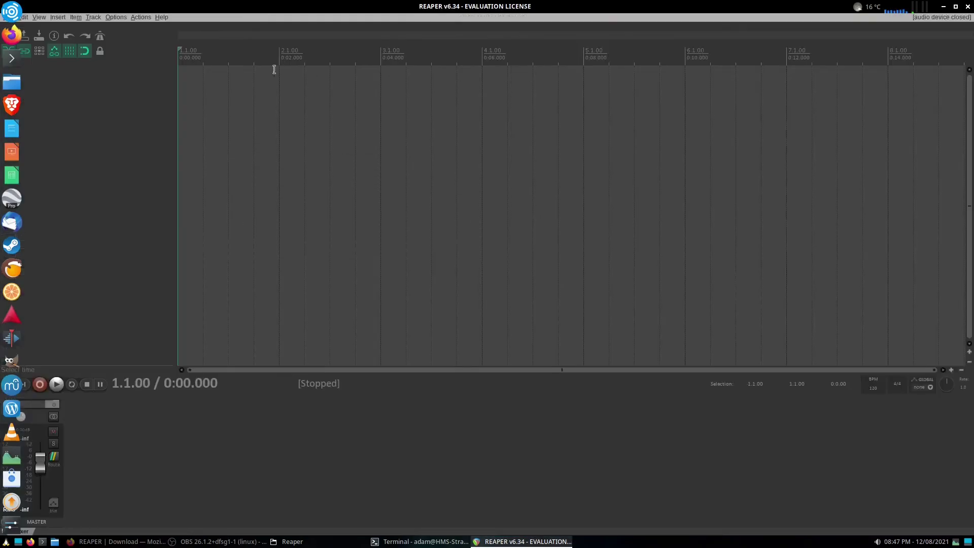